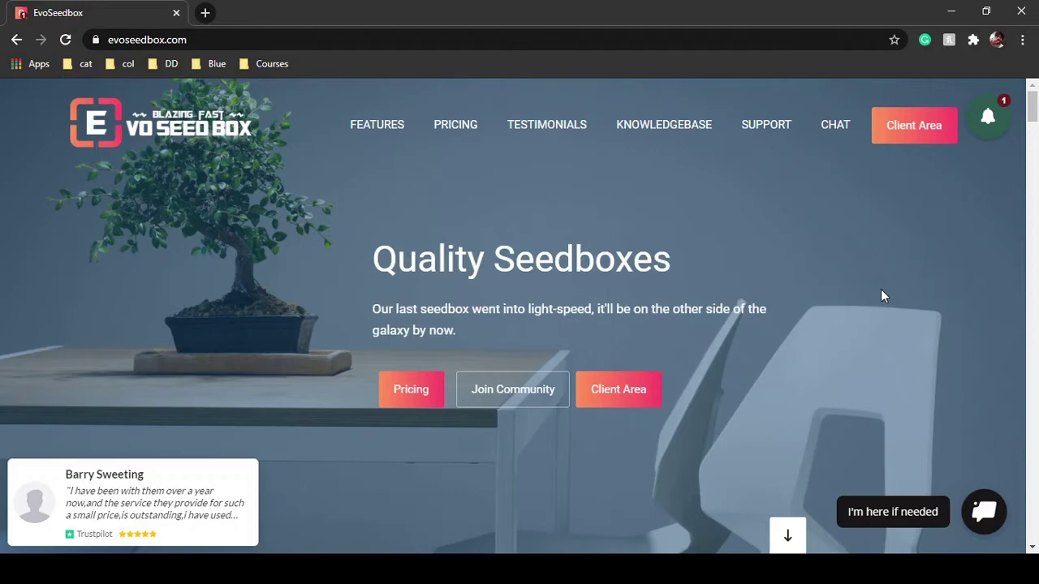
Step: Go to the EvoSeedbox client area and list My Products & Services
left_click(898, 130)
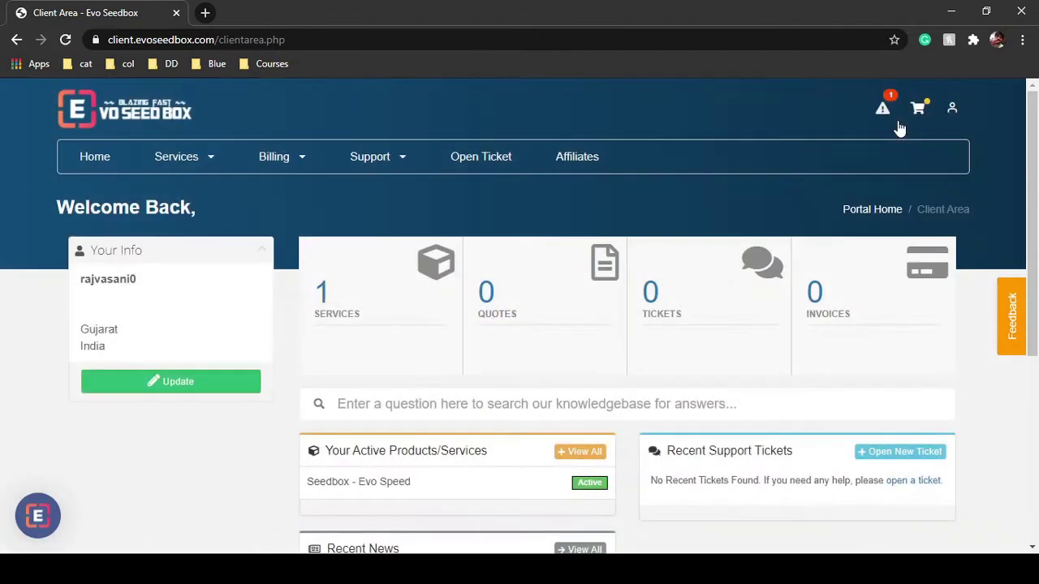
left_click(345, 313)
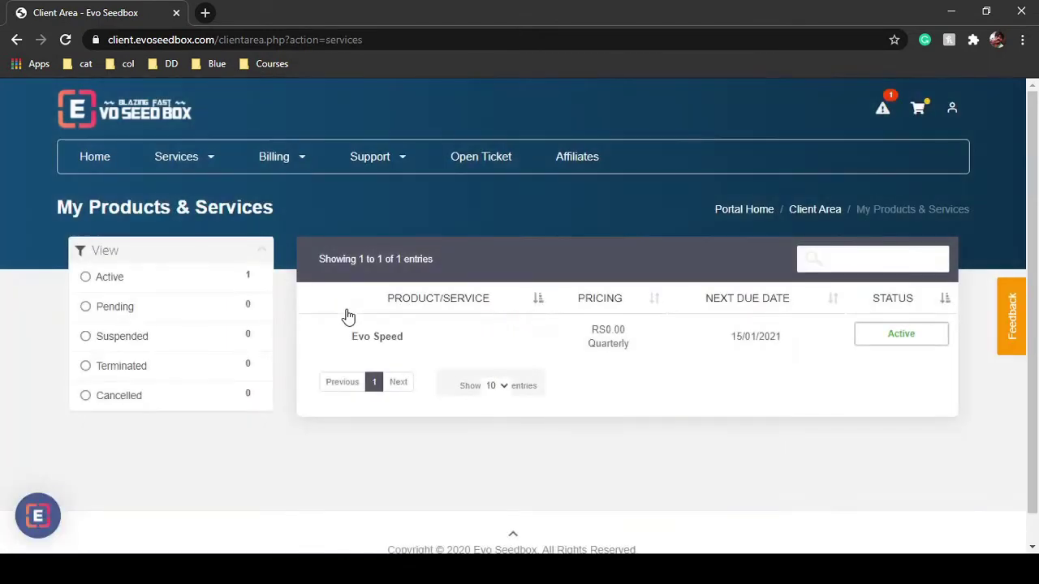
Step: Open the Evo Speed seedbox details and search the installable apps for 'om'
left_click(399, 337)
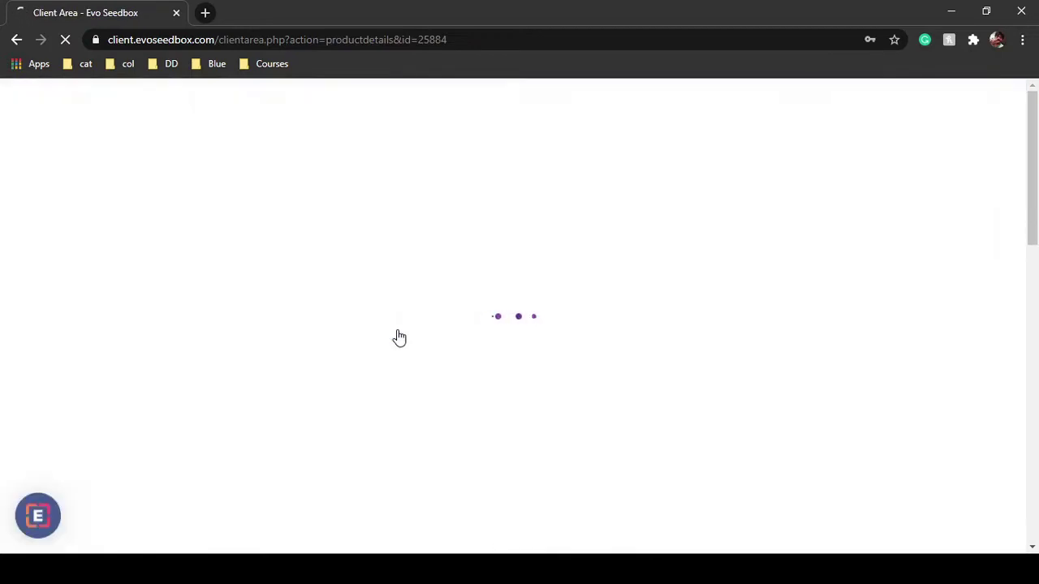
scroll(398, 337, "down", 3)
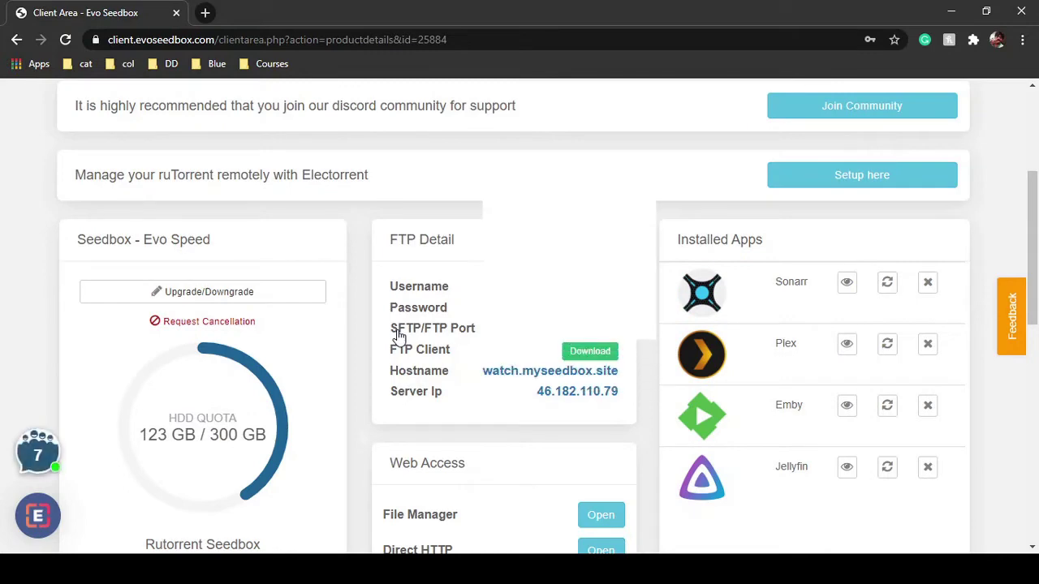
scroll(399, 337, "down", 7)
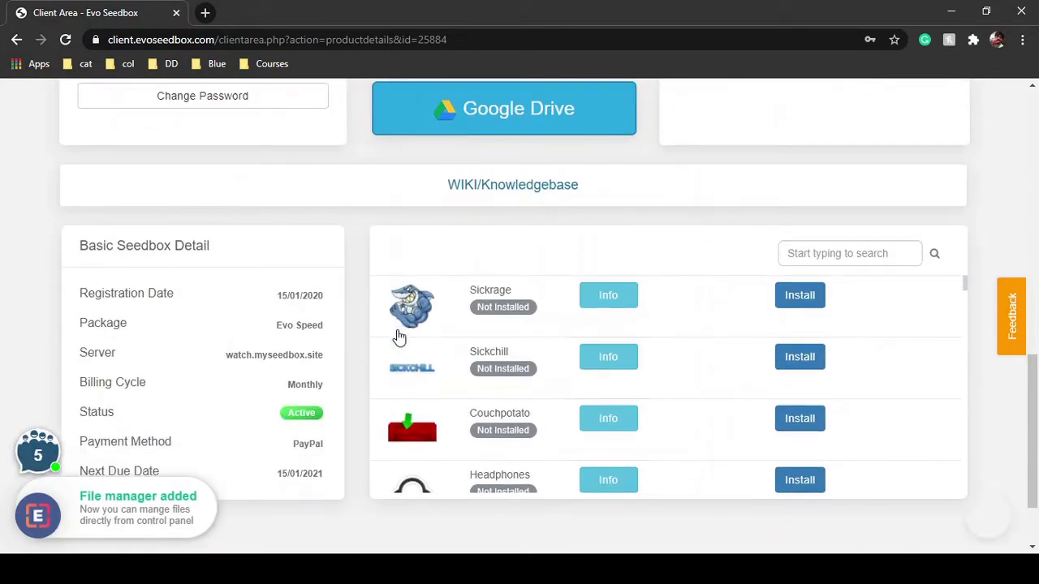
left_click(824, 250)
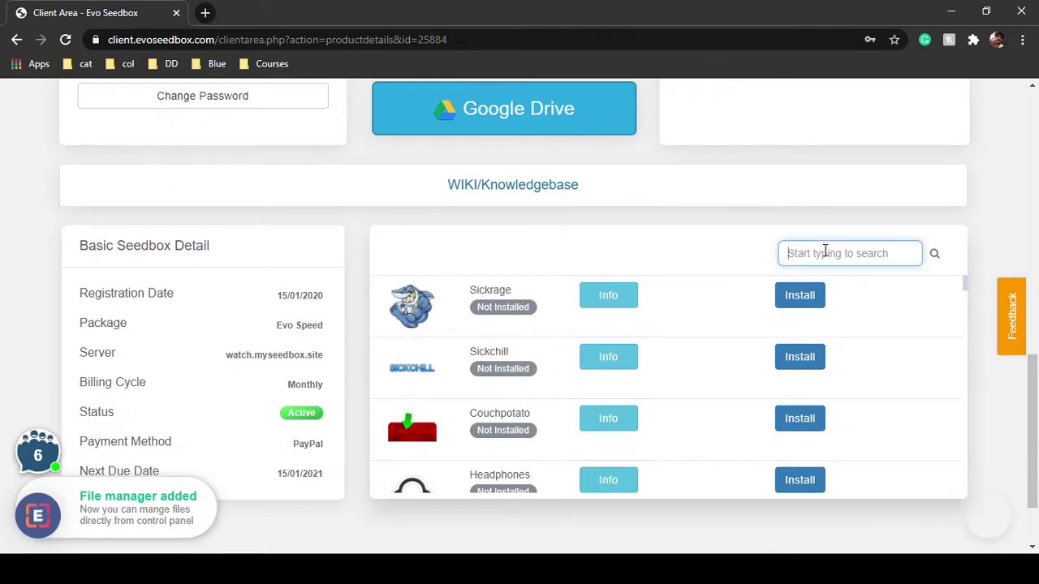
type("om")
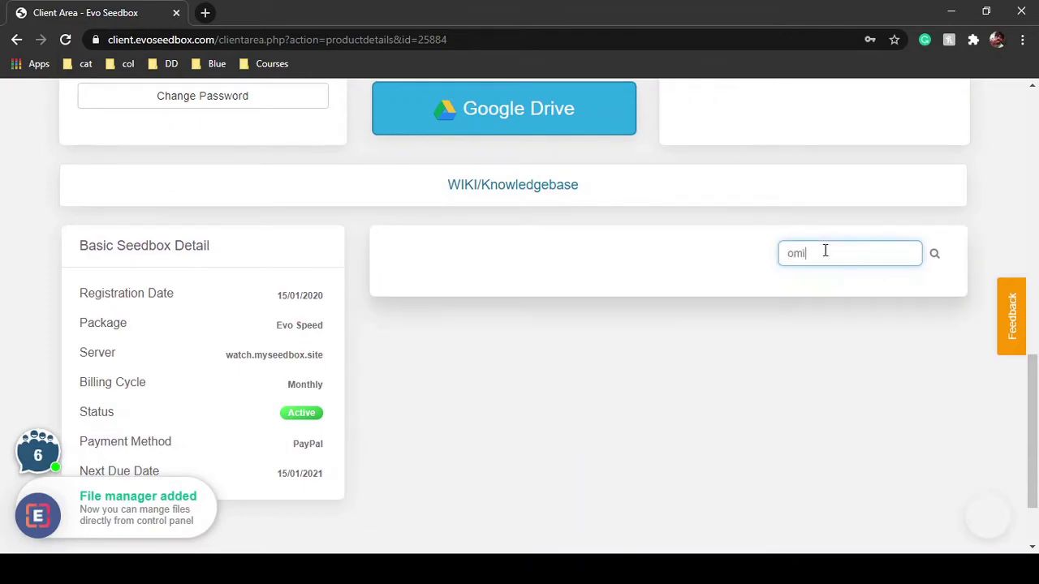
Step: Install Ombi on the seedbox and launch it from the installed apps
scroll(825, 251, "up", 10)
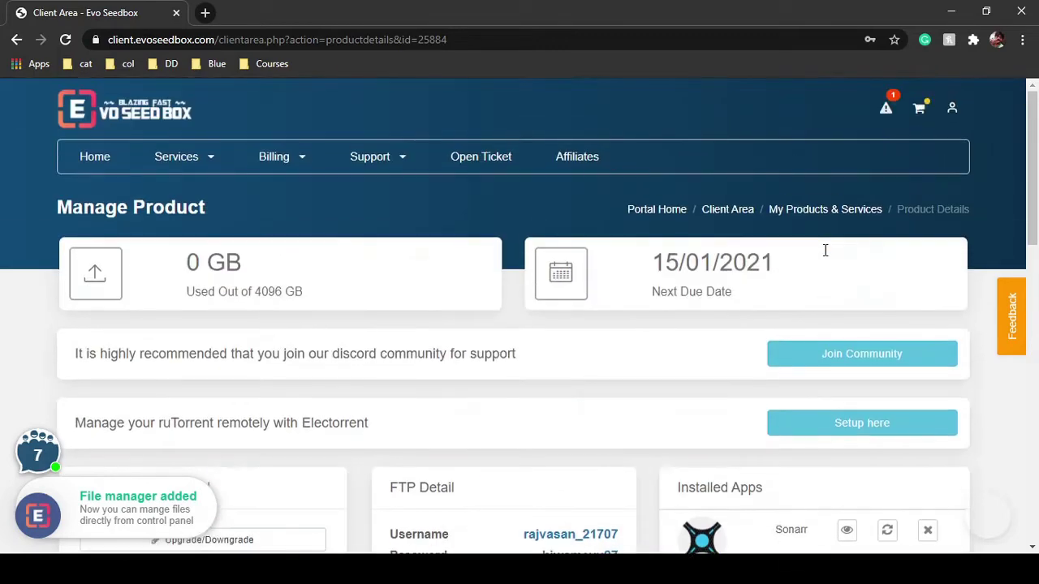
scroll(825, 251, "down", 10)
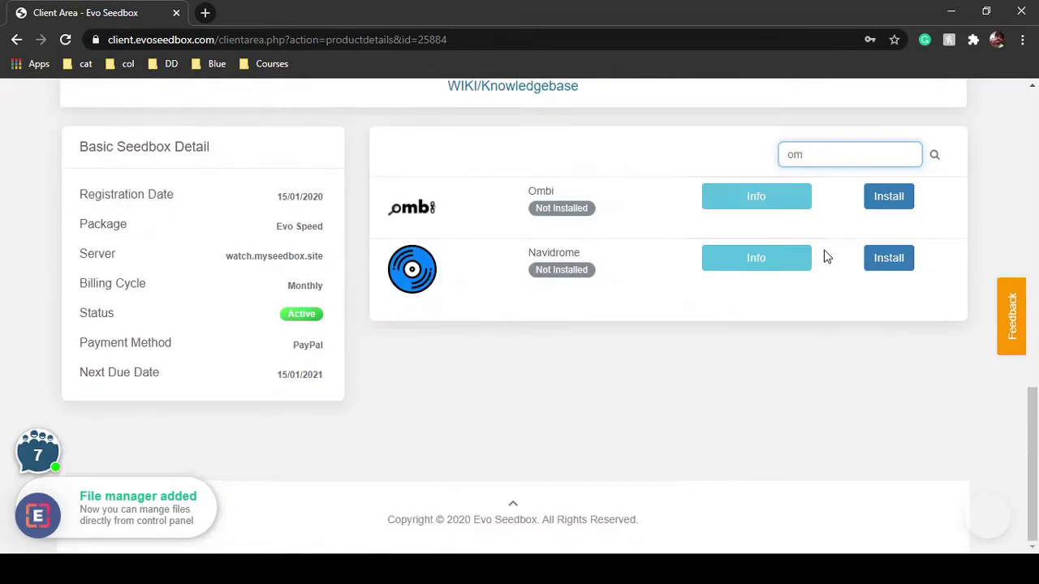
left_click(902, 199)
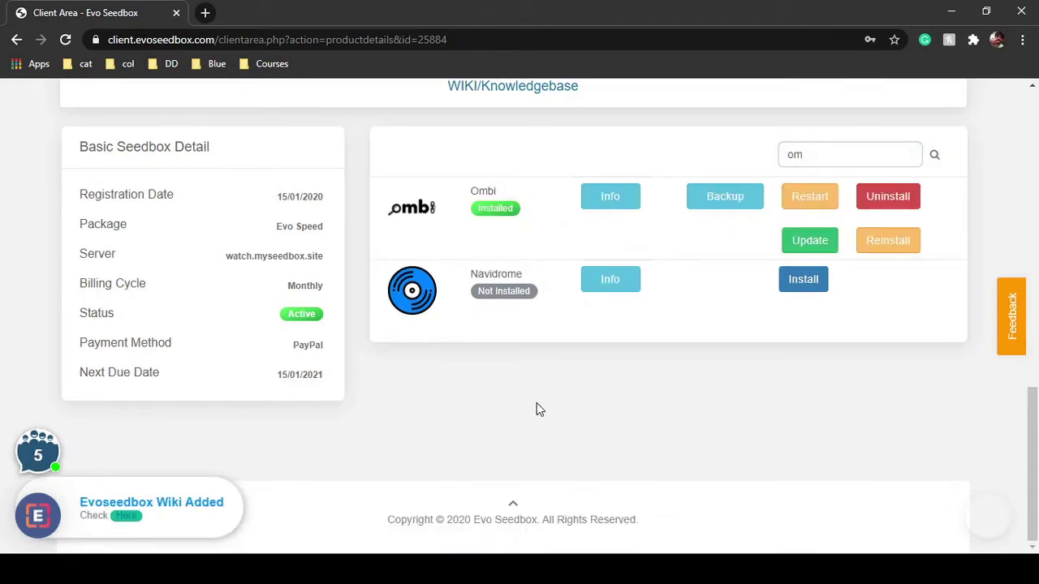
scroll(536, 409, "up", 7)
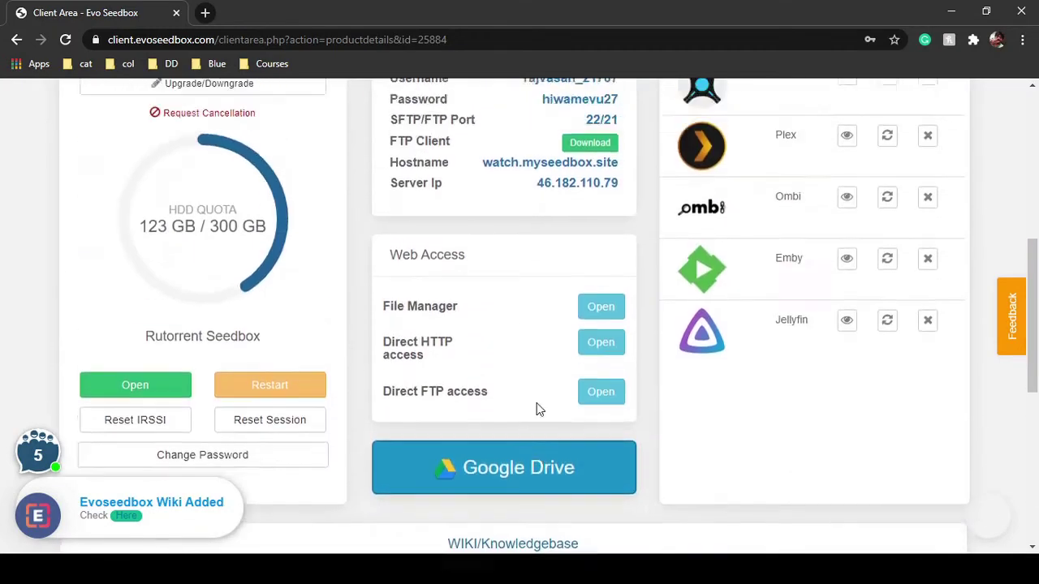
scroll(536, 409, "down", 2)
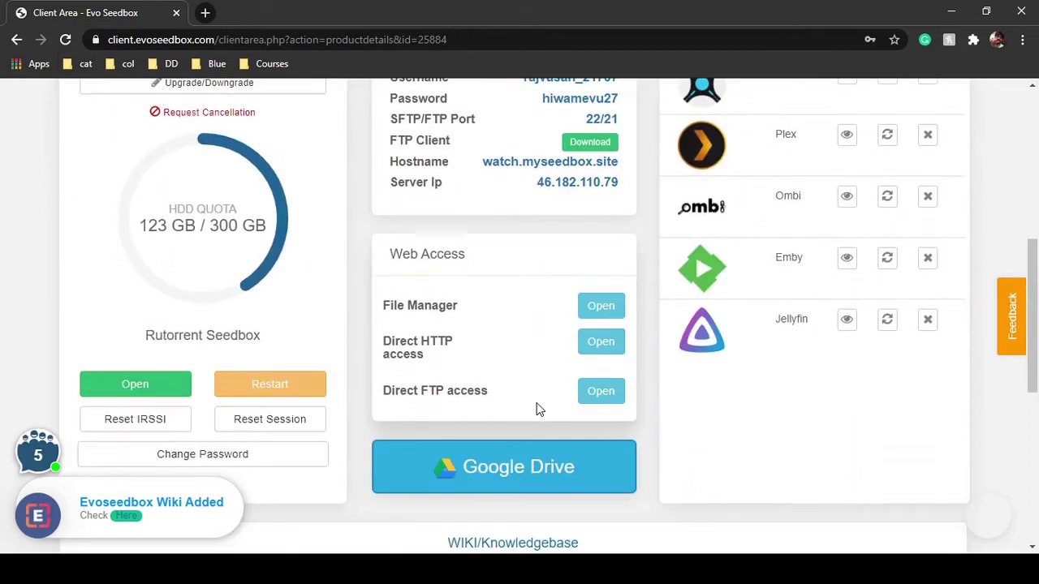
left_click(849, 200)
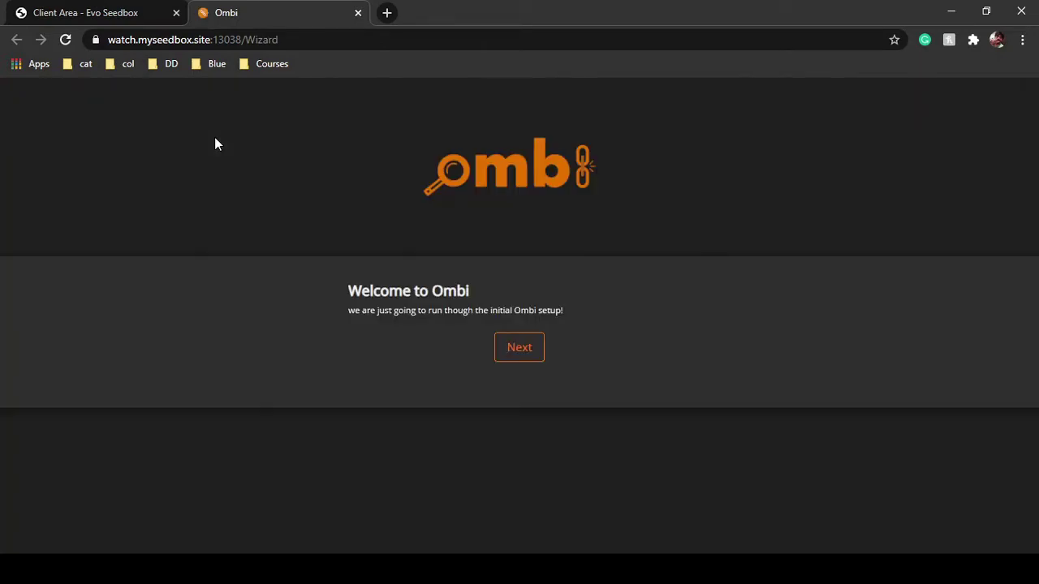
Step: Complete Ombi's setup wizard with PLEX as the media server, signing in via Continue With Plex
left_click(521, 348)
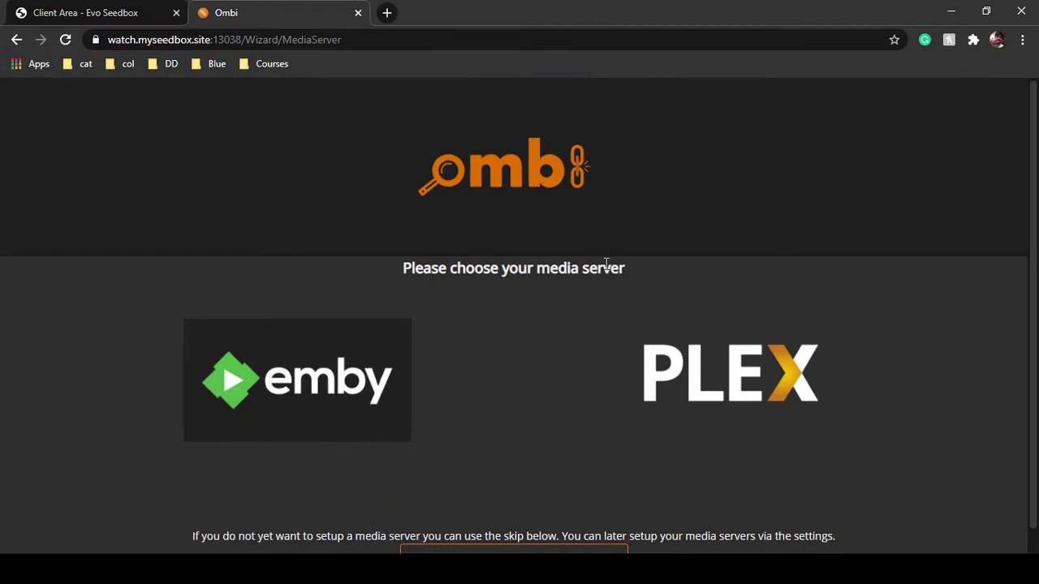
scroll(605, 261, "down", 1)
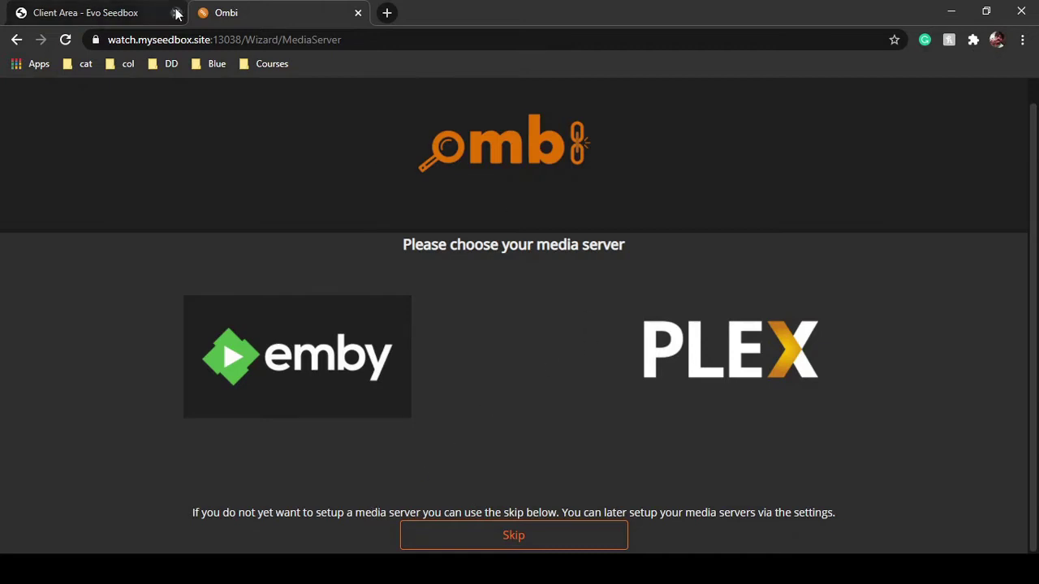
left_click(130, 15)
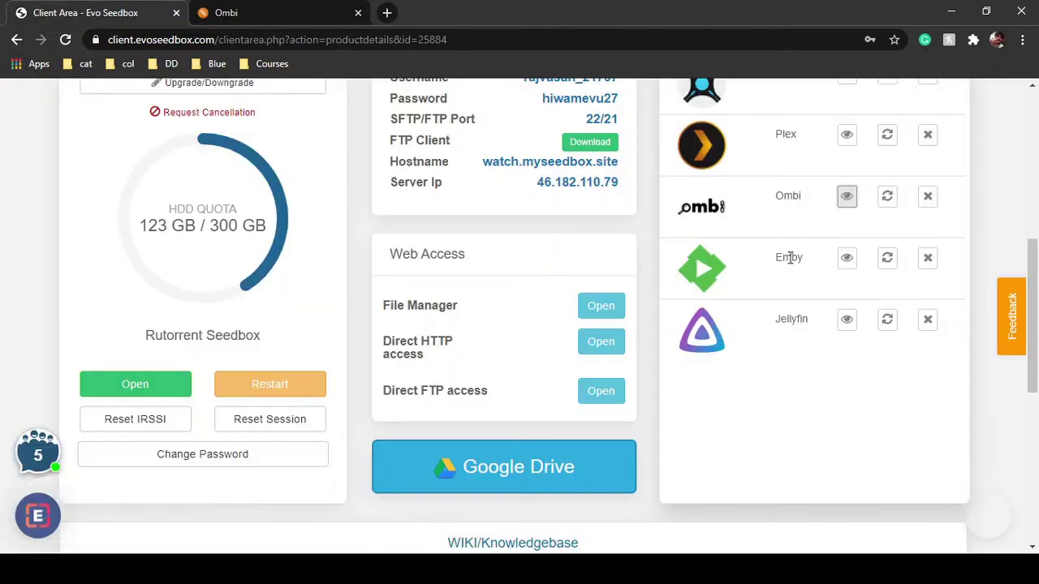
left_click(302, 10)
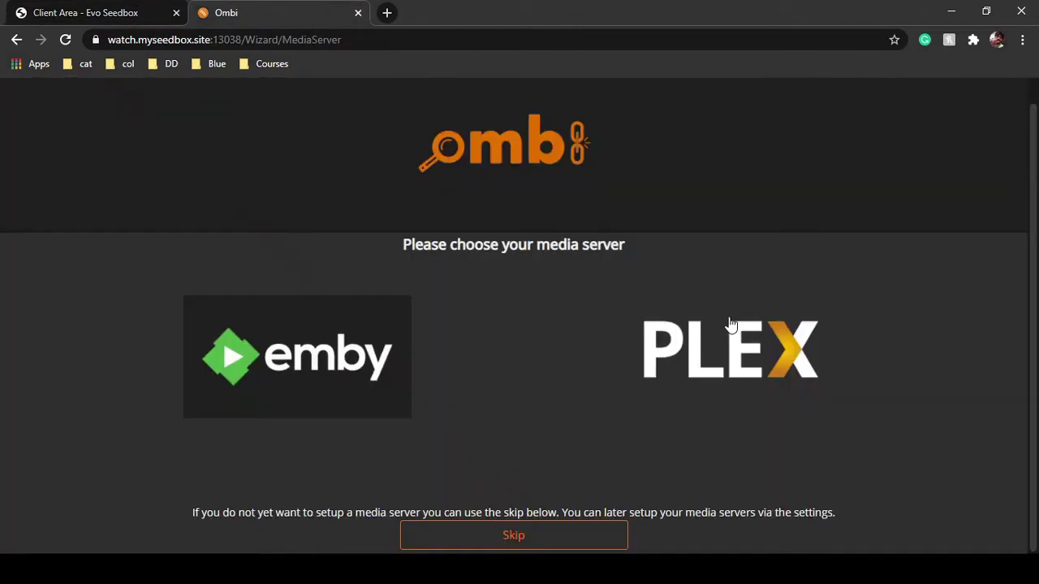
left_click(700, 358)
scroll(702, 358, "down", 1)
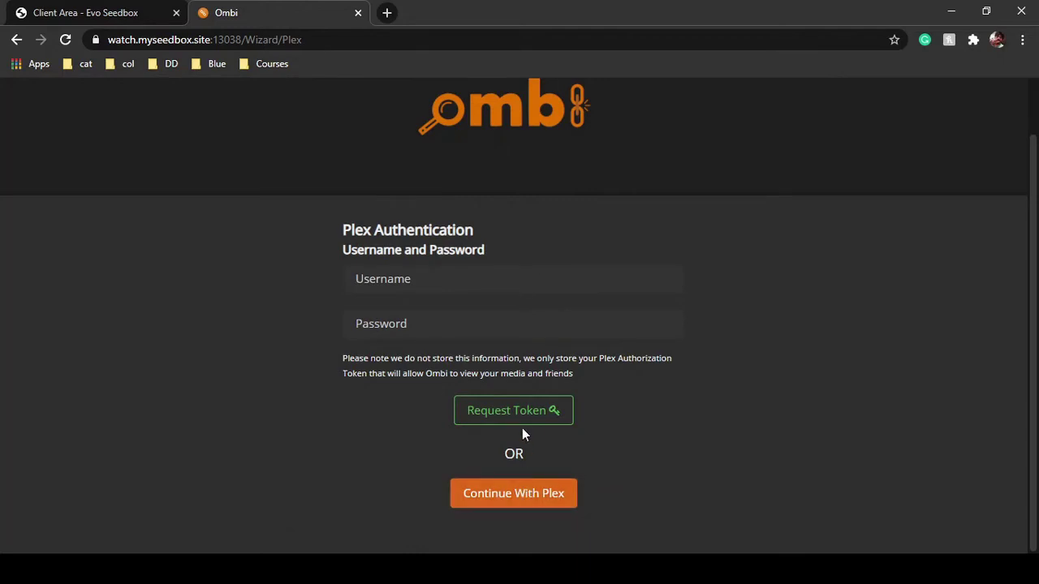
left_click(518, 491)
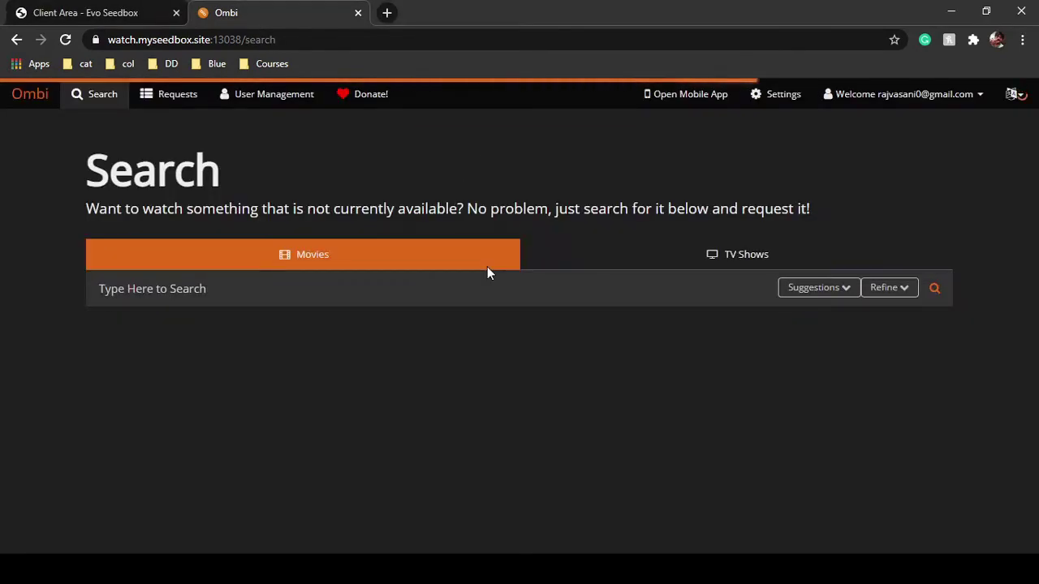
Step: Browse the Movies search results to the Jiu Jitsu (2020) card, marked Not Requested
scroll(487, 268, "down", 2)
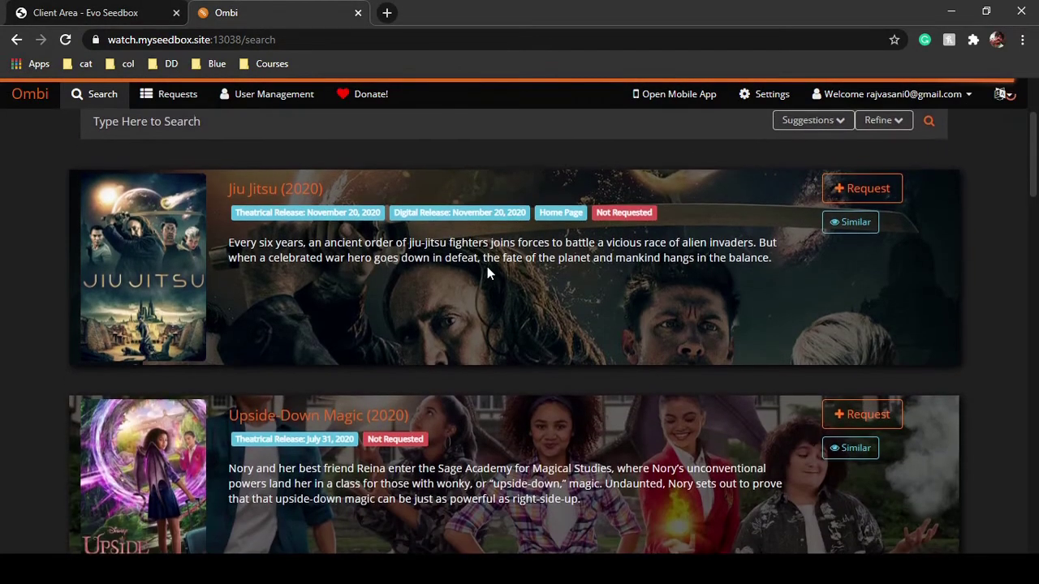
scroll(486, 274, "down", 14)
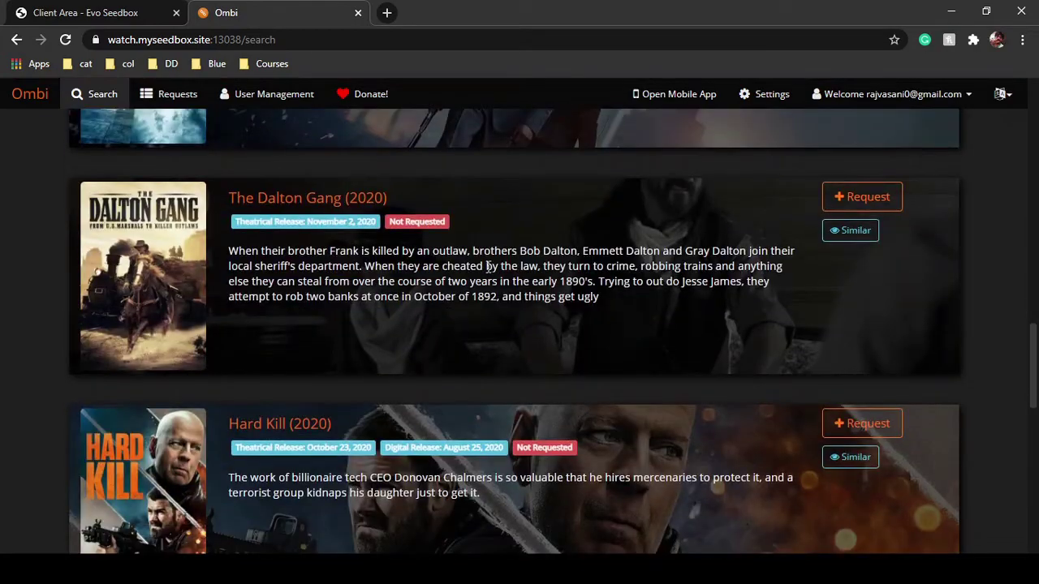
scroll(486, 266, "down", 4)
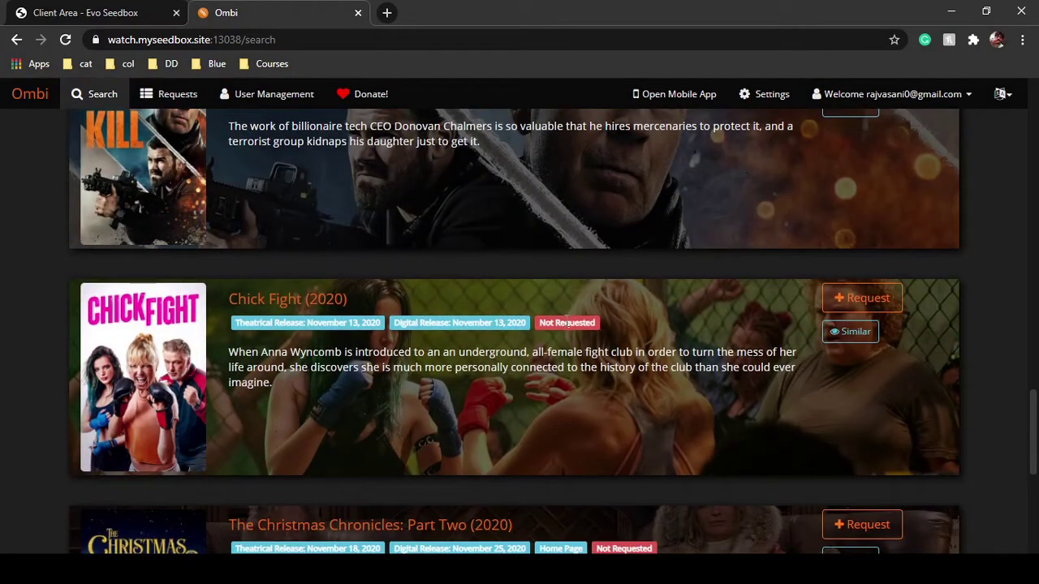
left_click(541, 323)
scroll(606, 323, "down", 3)
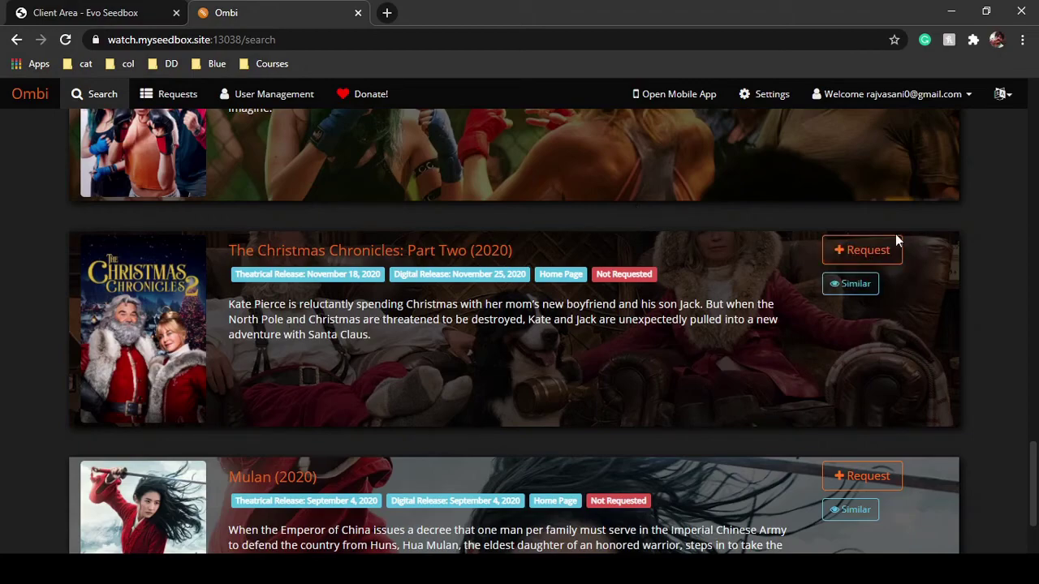
scroll(422, 149, "up", 15)
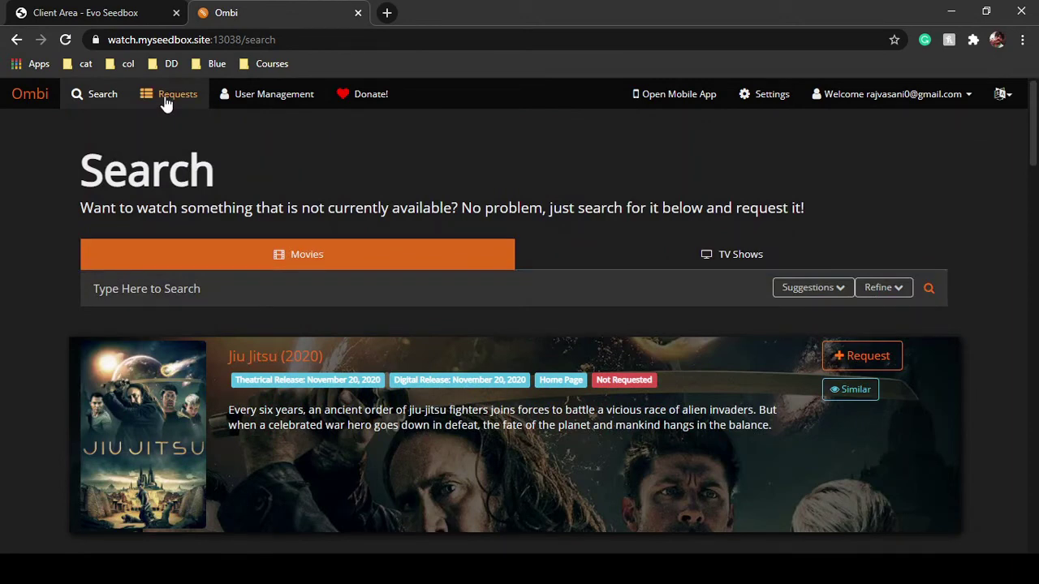
Step: Open the Add User To Ombi form from User Management and expand its Roles section
left_click(253, 96)
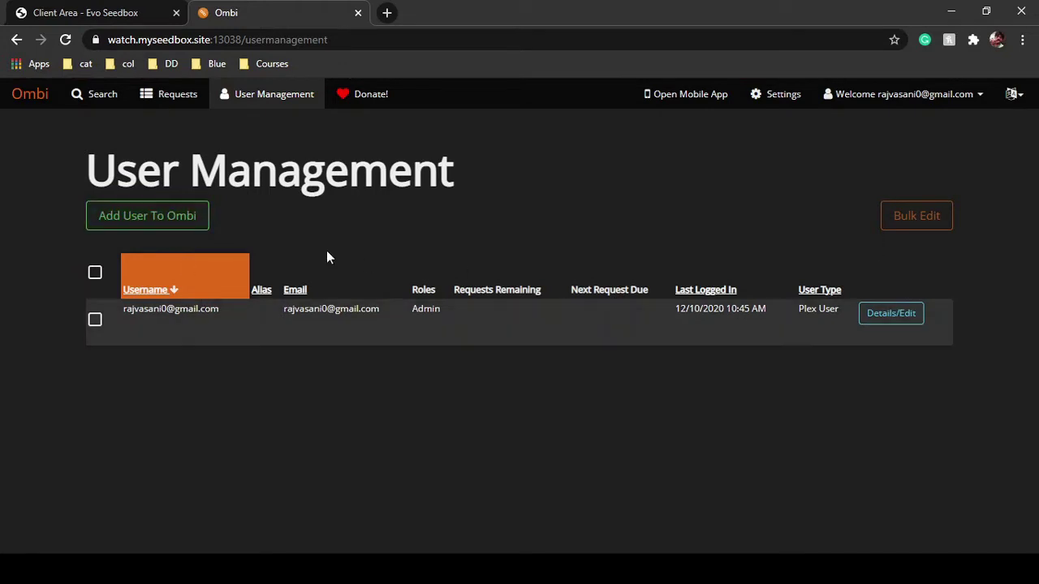
left_click(185, 215)
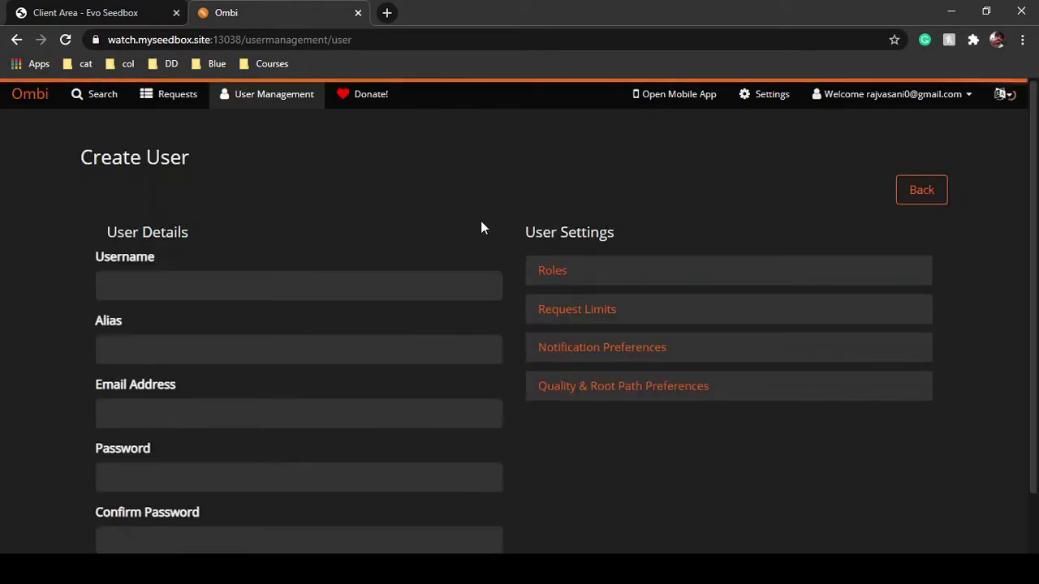
scroll(480, 225, "down", 1)
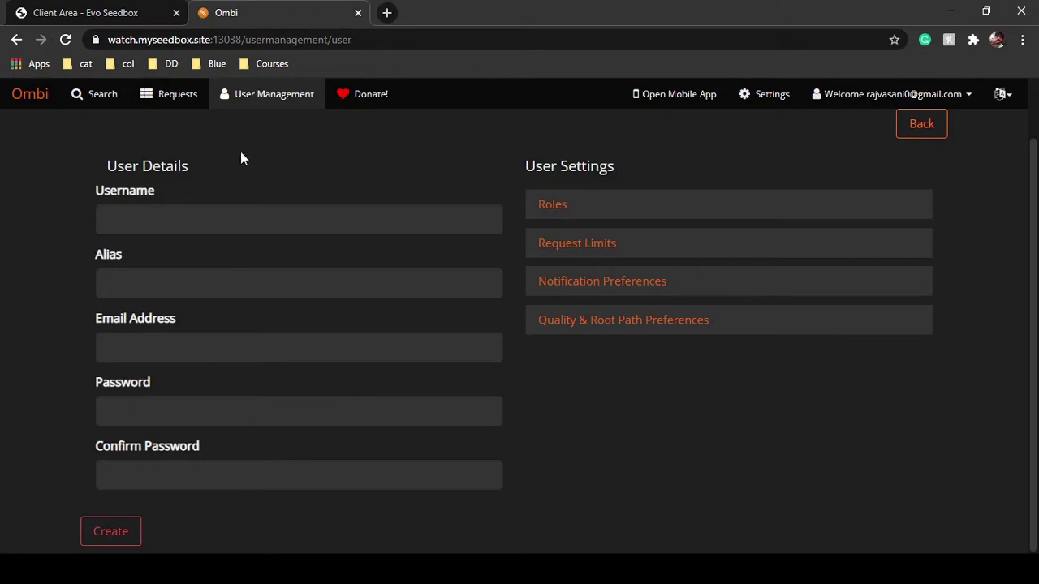
left_click(577, 210)
scroll(635, 360, "down", 2)
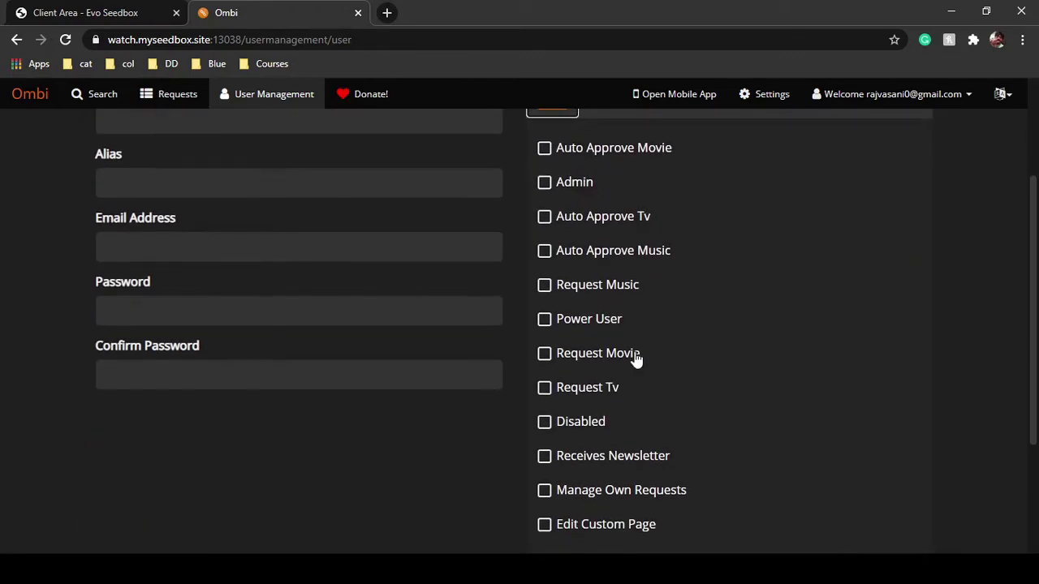
scroll(636, 360, "down", 1)
scroll(635, 360, "down", 2)
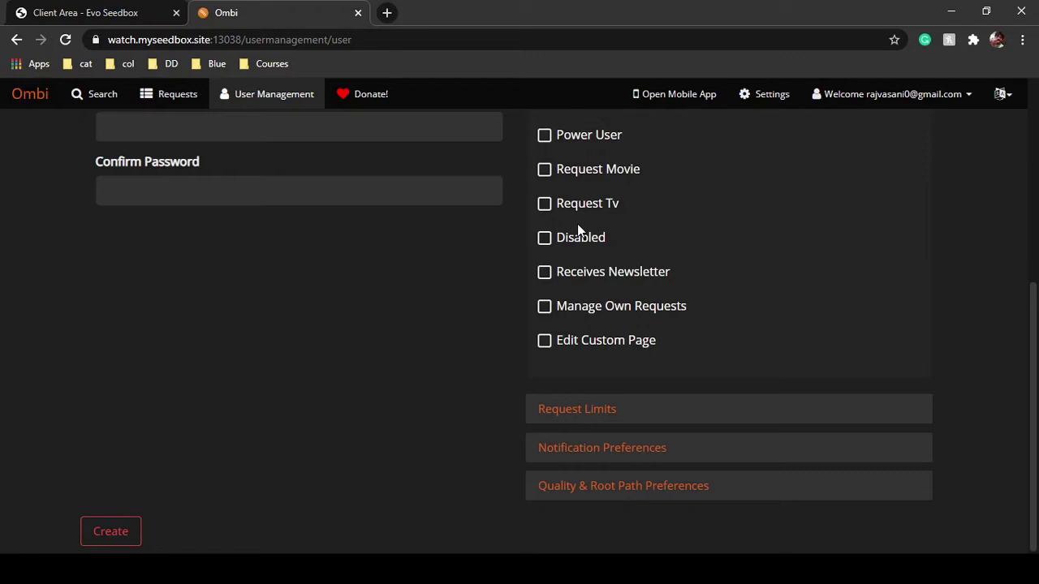
Step: Expand Request Limits and Notification Preferences, then leave the form without creating a user
left_click(568, 409)
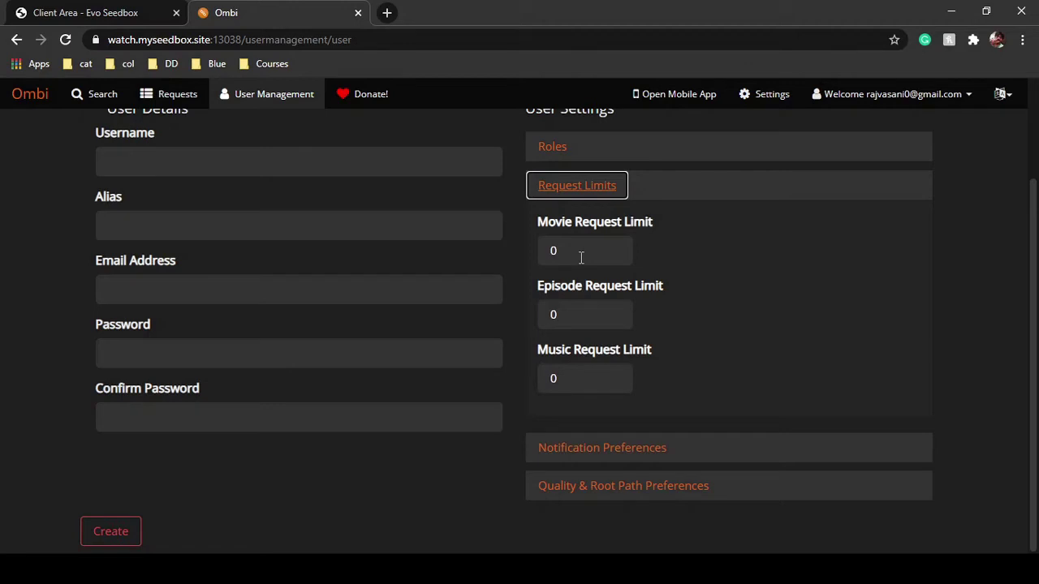
left_click(607, 449)
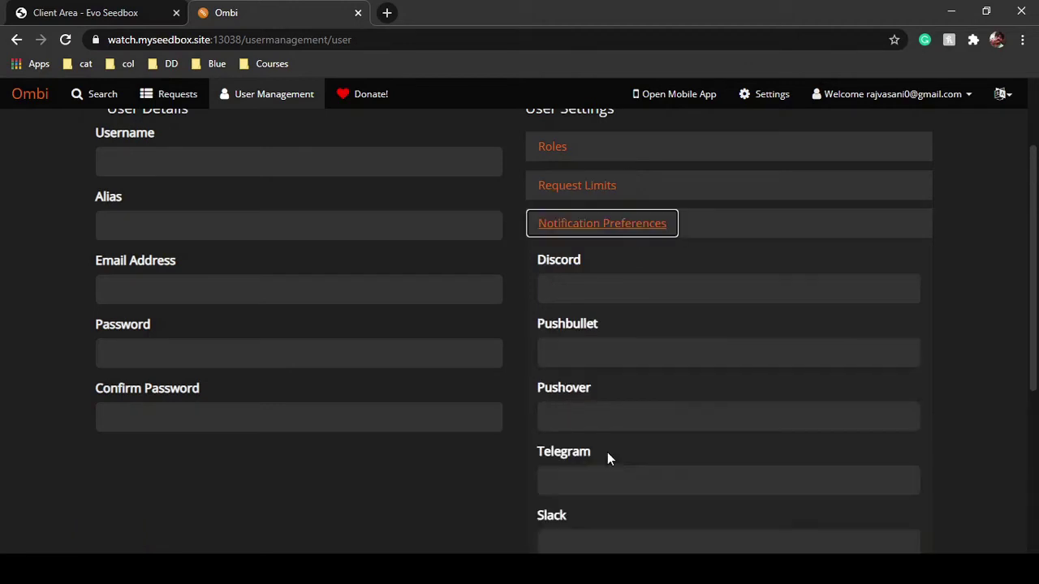
scroll(637, 368, "down", 2)
scroll(637, 368, "up", 1)
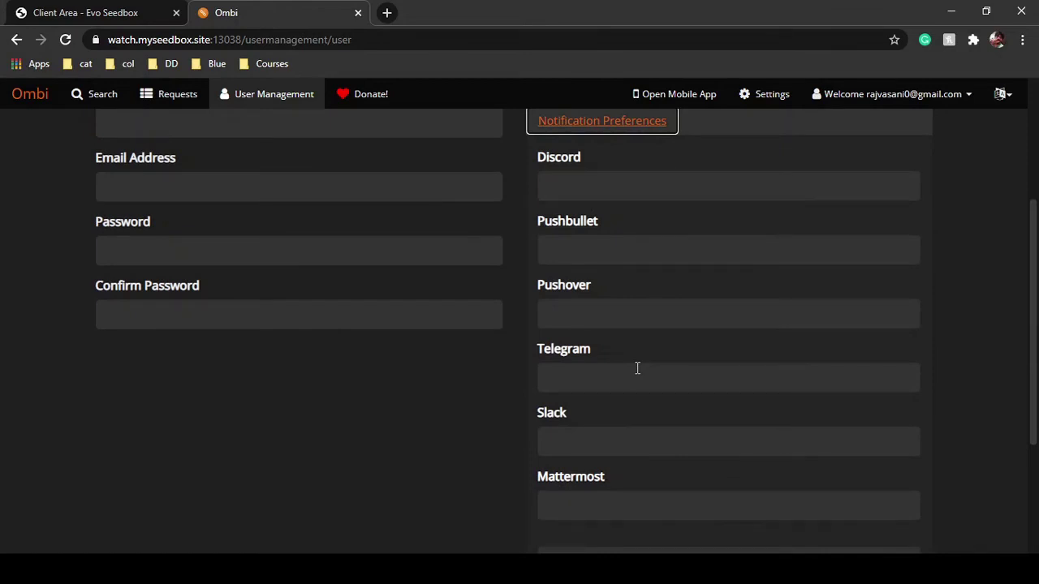
scroll(572, 294, "down", 1)
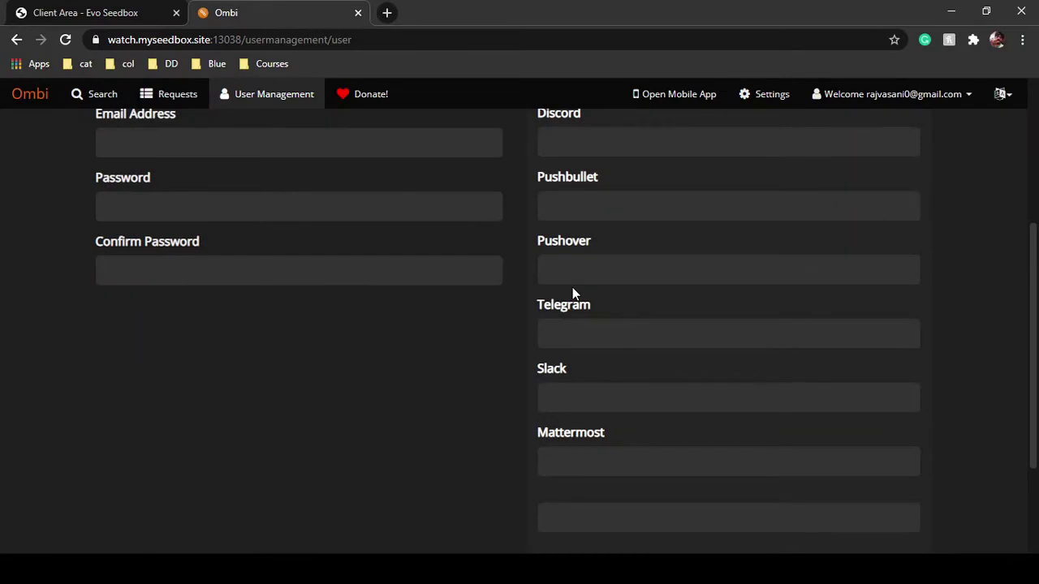
scroll(573, 291, "down", 1)
scroll(572, 291, "up", 3)
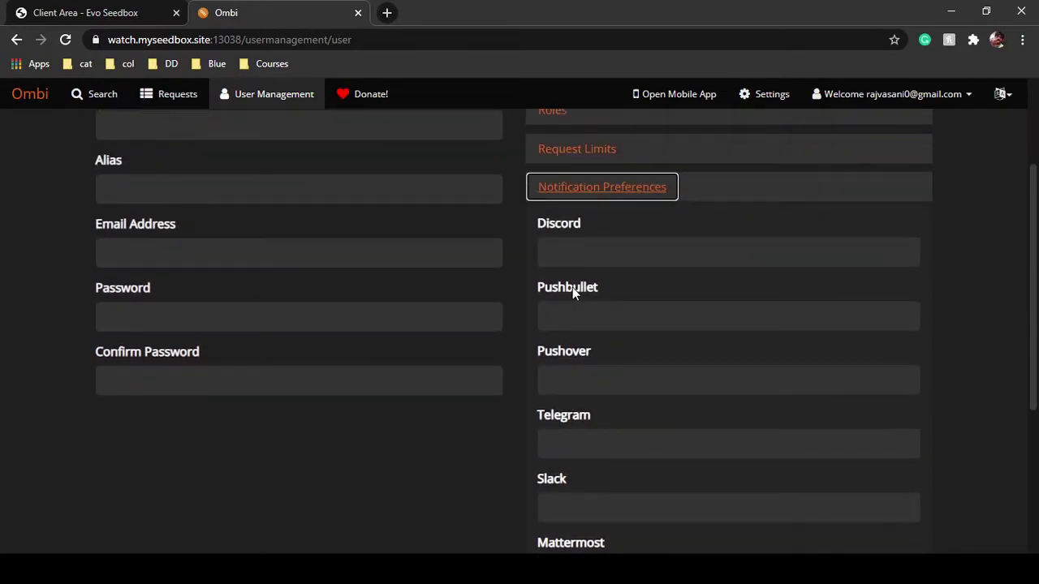
scroll(507, 261, "up", 2)
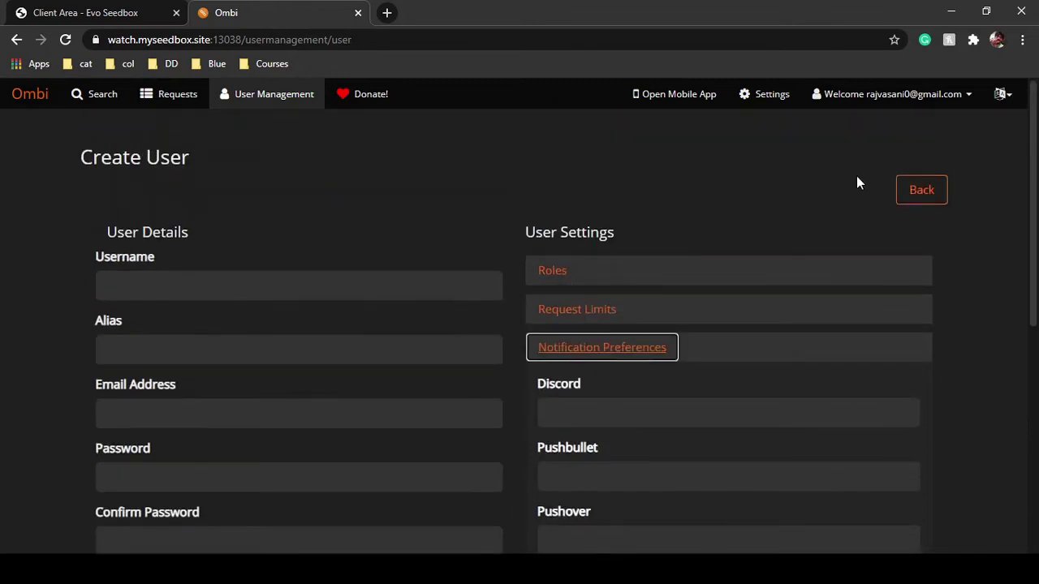
left_click(923, 194)
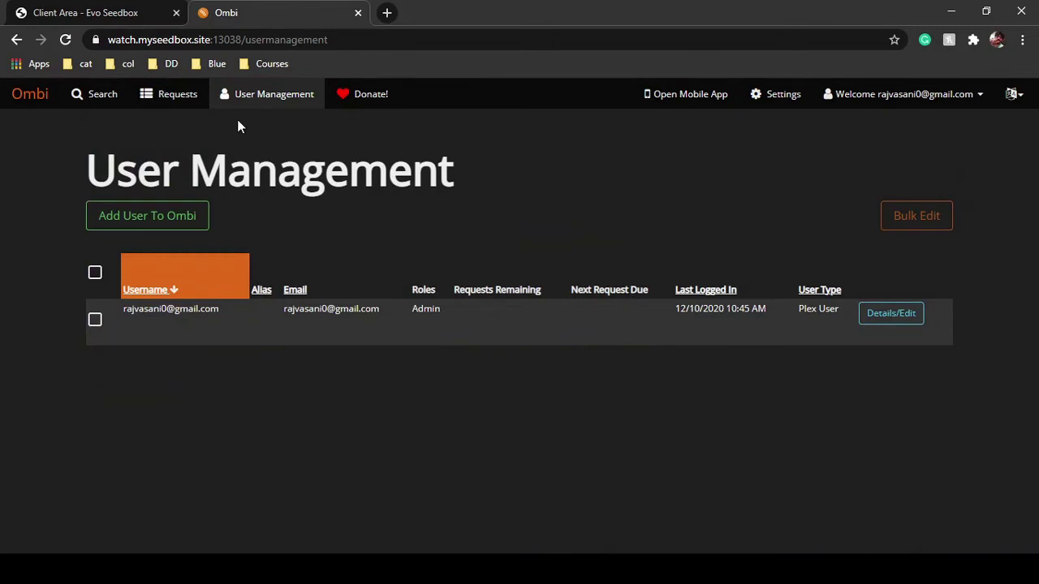
Step: Check the Requests page's TV show and movie request lists
left_click(160, 103)
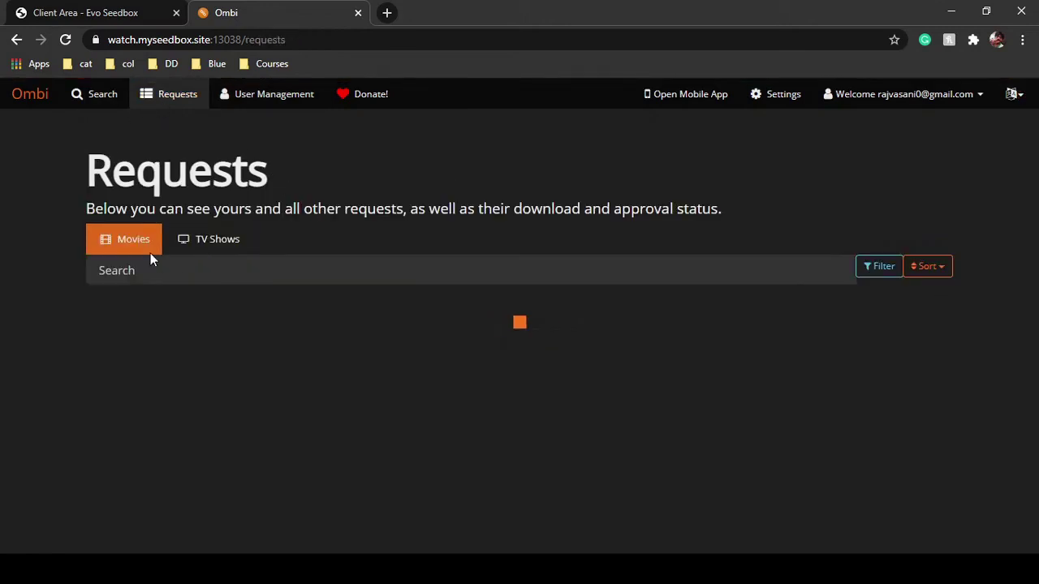
left_click(215, 245)
left_click(104, 245)
Step: Request Jiu Jitsu (2020) from Search and view it on the Requests page
left_click(88, 95)
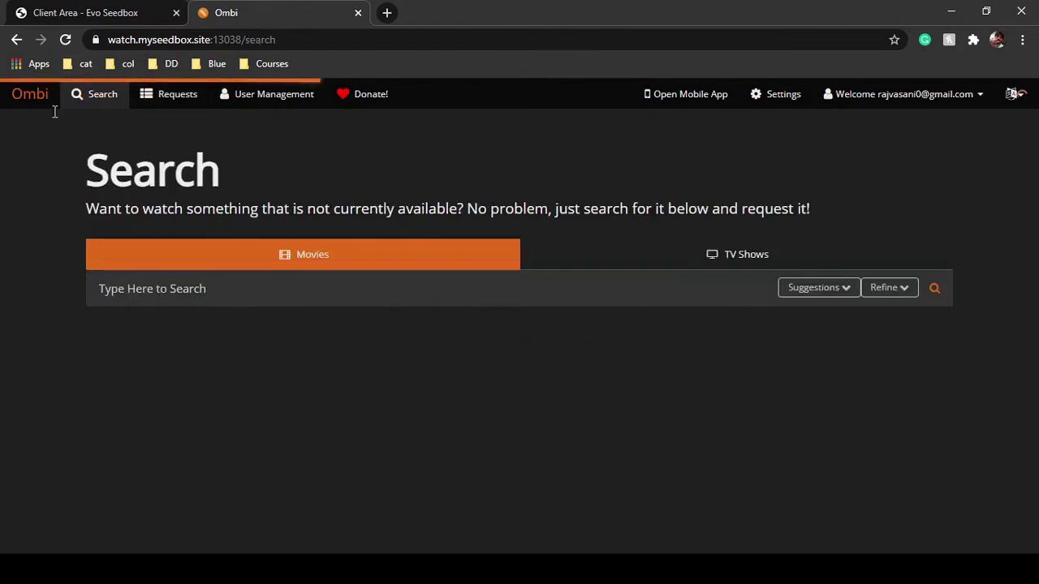
scroll(470, 253, "down", 4)
scroll(469, 258, "up", 2)
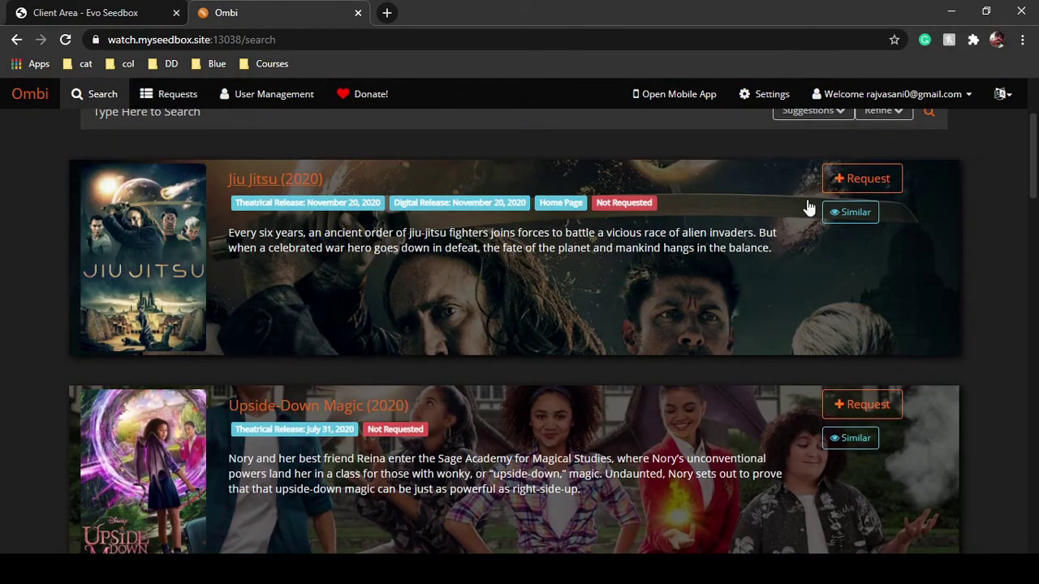
left_click(862, 175)
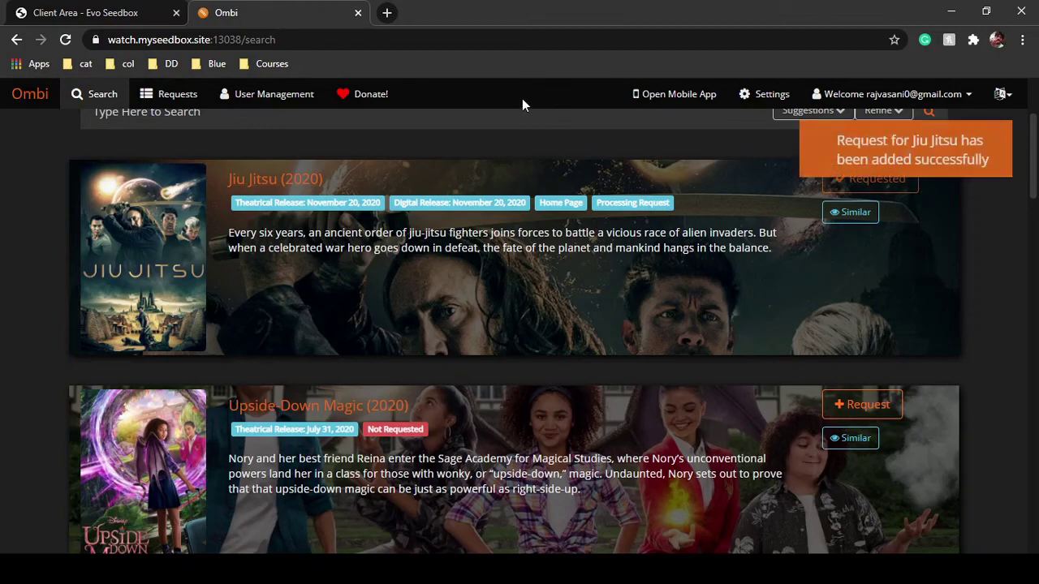
scroll(521, 99, "up", 3)
left_click(171, 104)
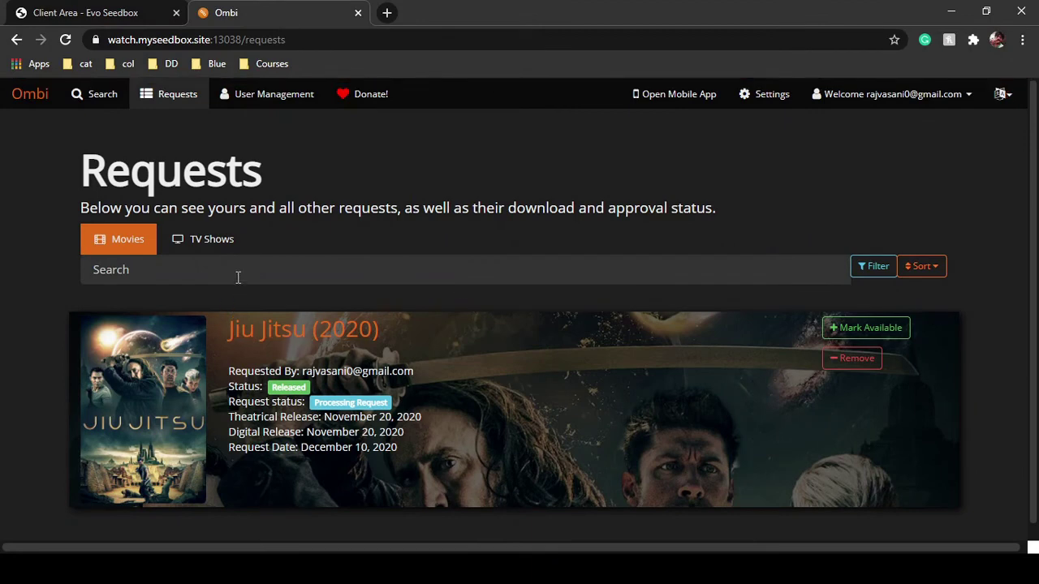
Step: Toggle Jiu Jitsu (2020) to Available, Unavailable, then Available again, and check it on Search
scroll(491, 357, "down", 1)
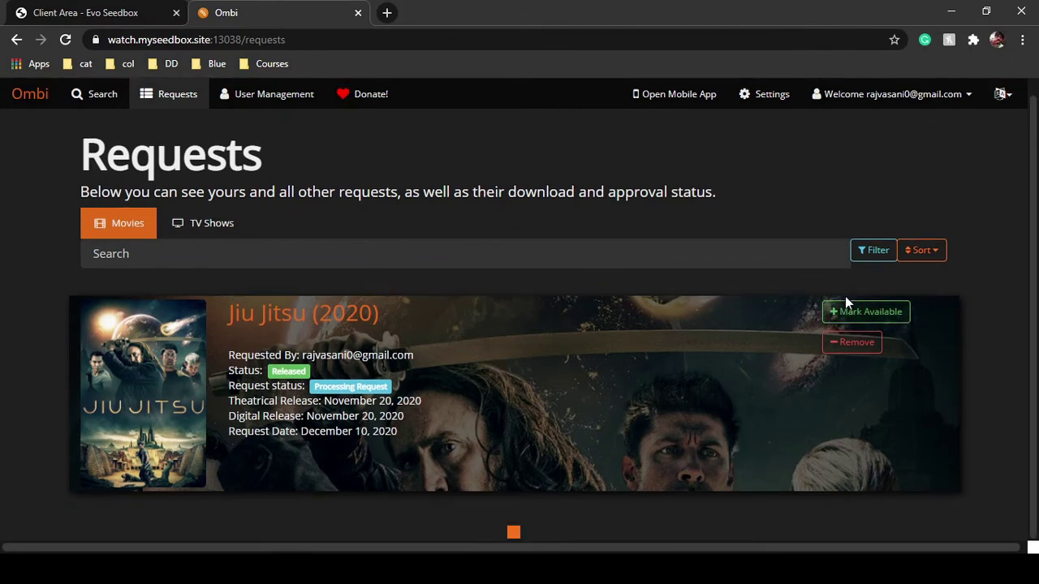
left_click(835, 314)
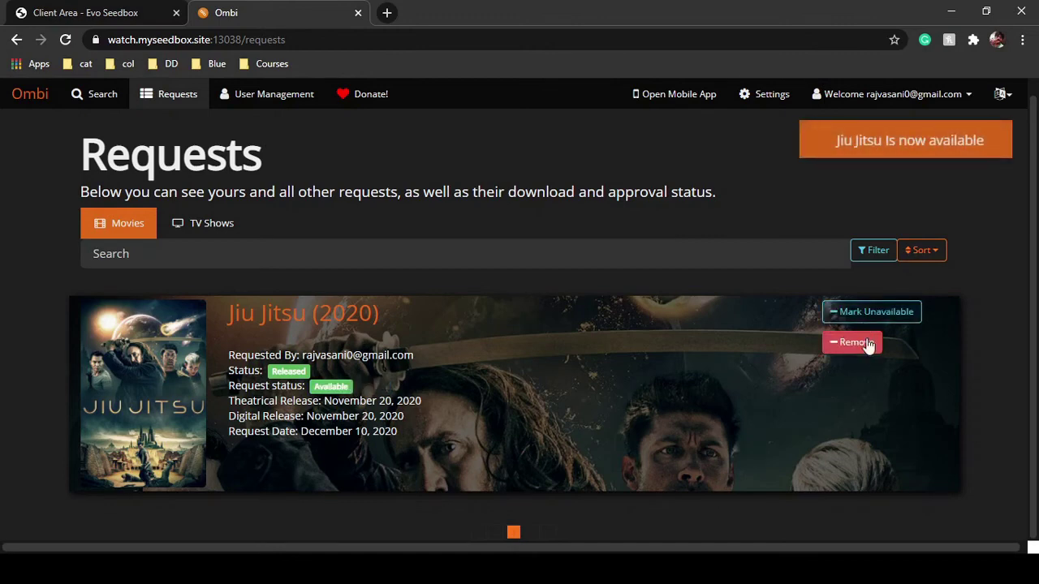
left_click(855, 317)
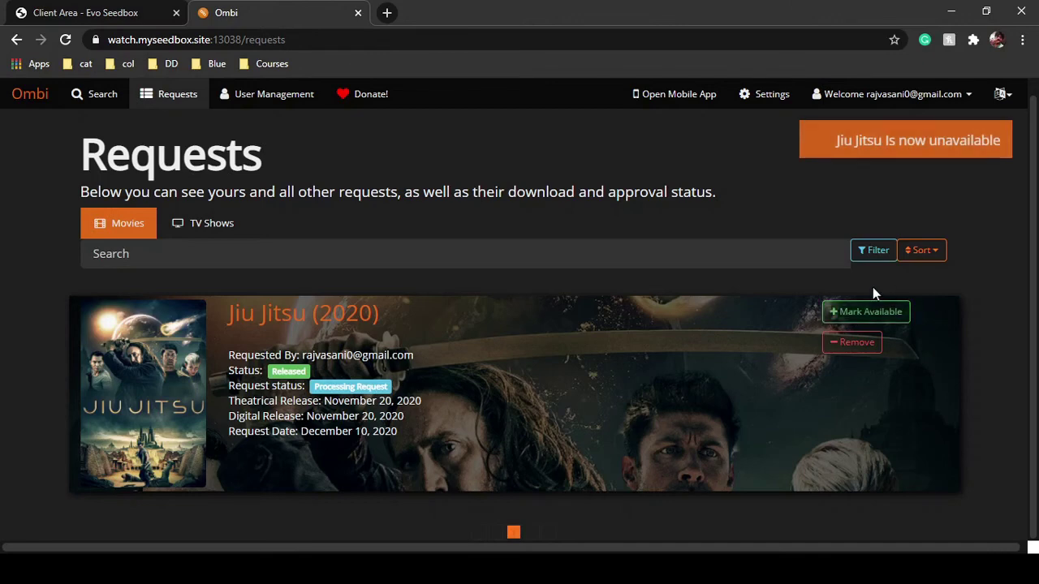
left_click(863, 318)
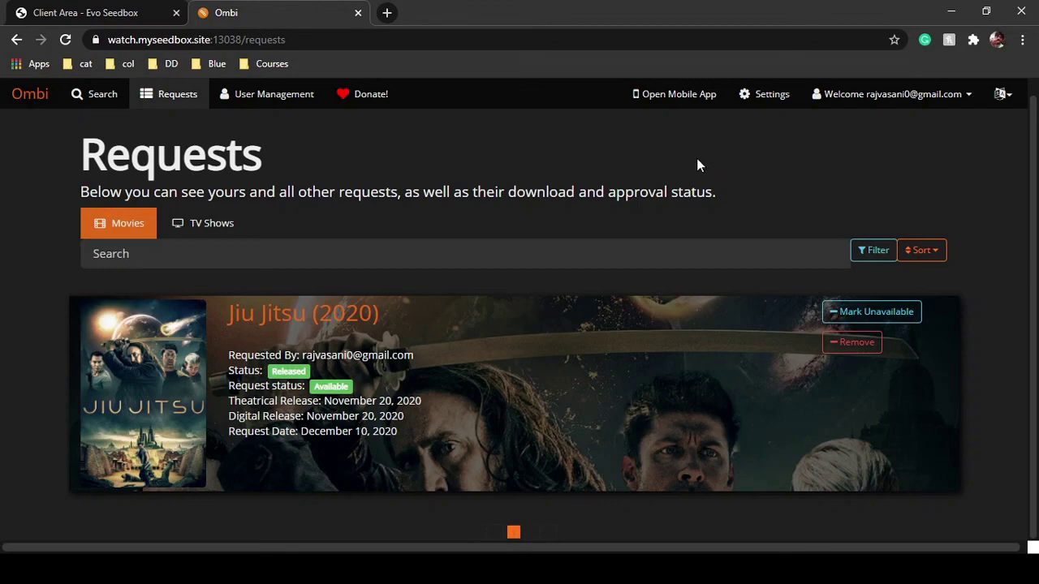
left_click(19, 95)
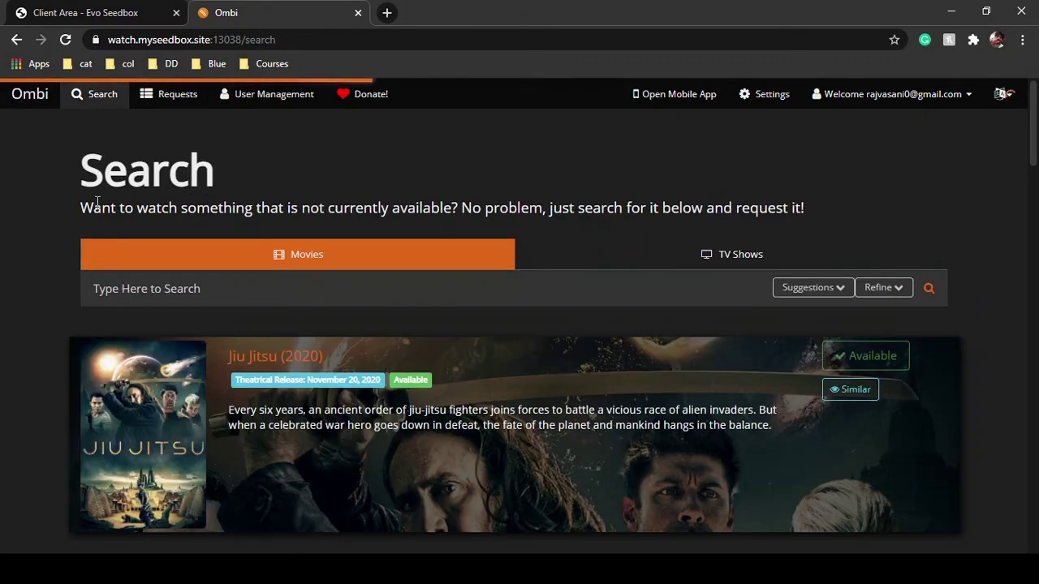